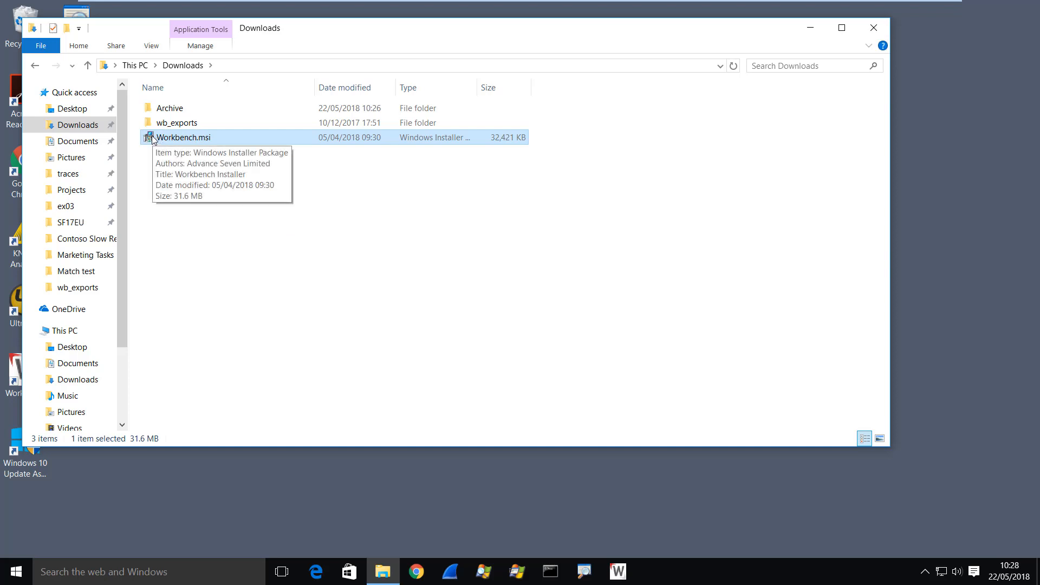
Install Workbench from Workbench.msi, accepting the license agreement, the default folder and the Just me option, and allow the system changes
double_click(154, 139)
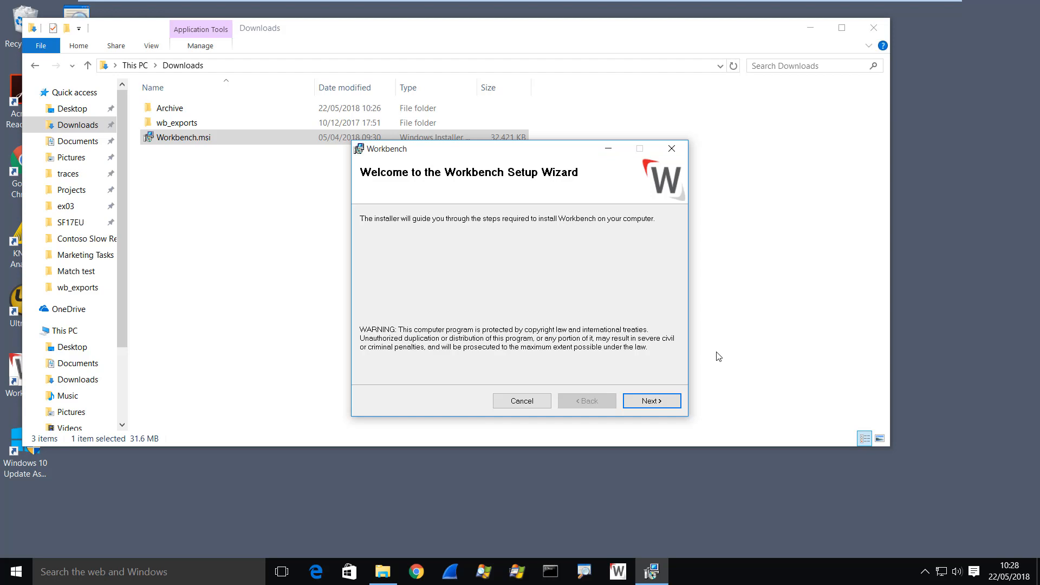
left_click(652, 402)
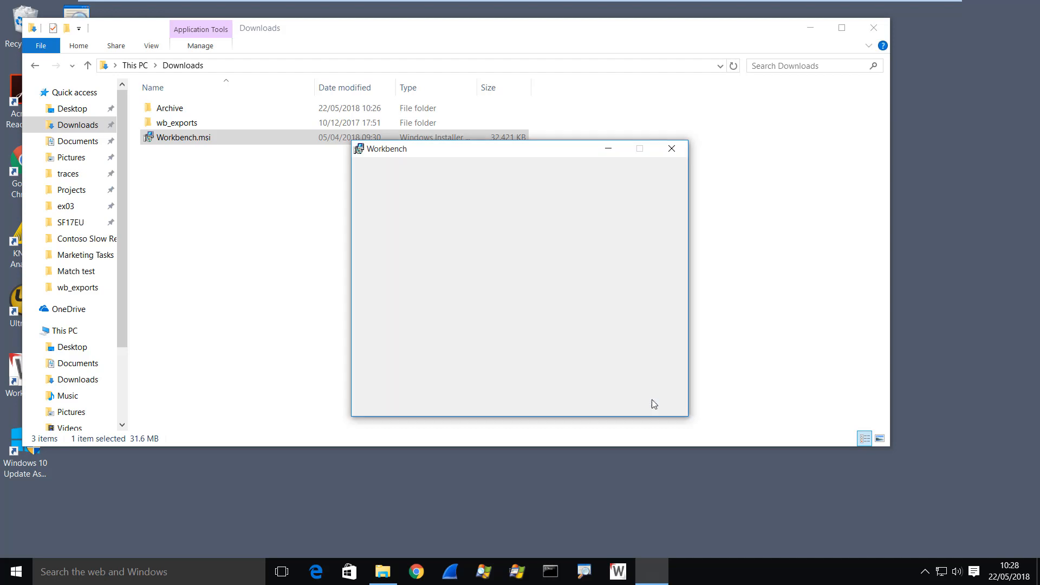
left_click(498, 373)
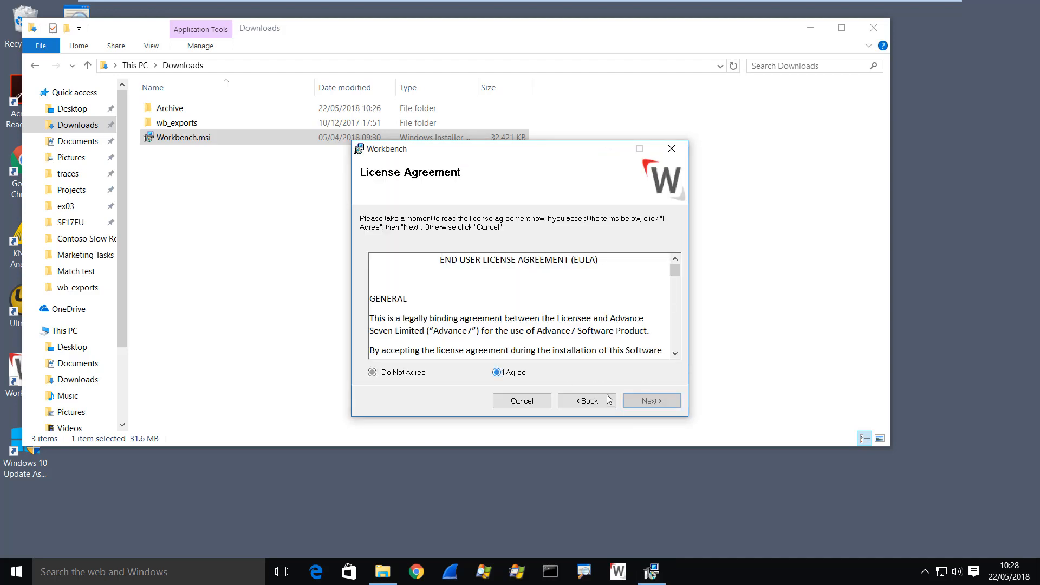
left_click(652, 401)
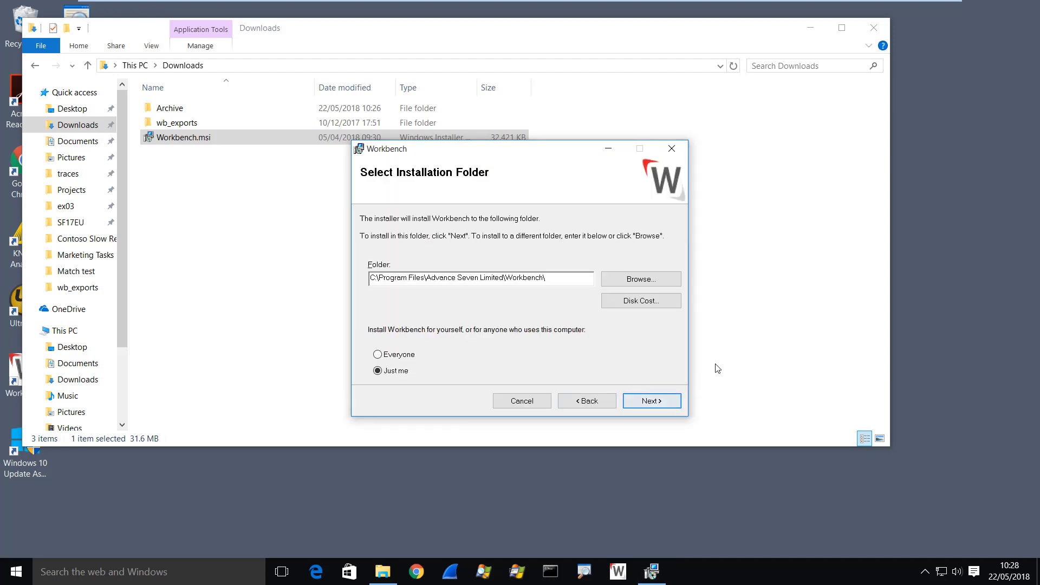
left_click(657, 402)
left_click(659, 403)
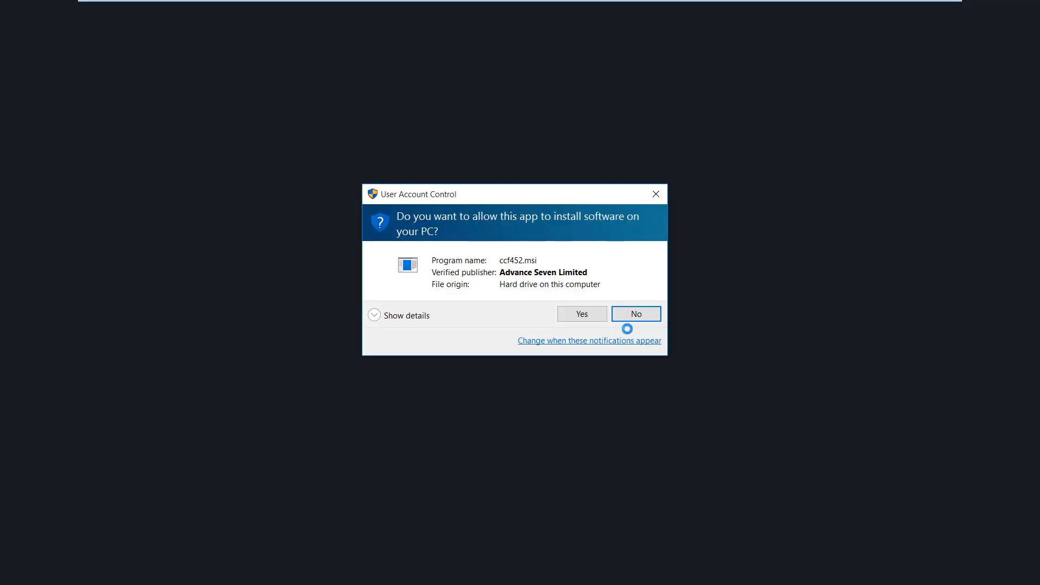
left_click(565, 318)
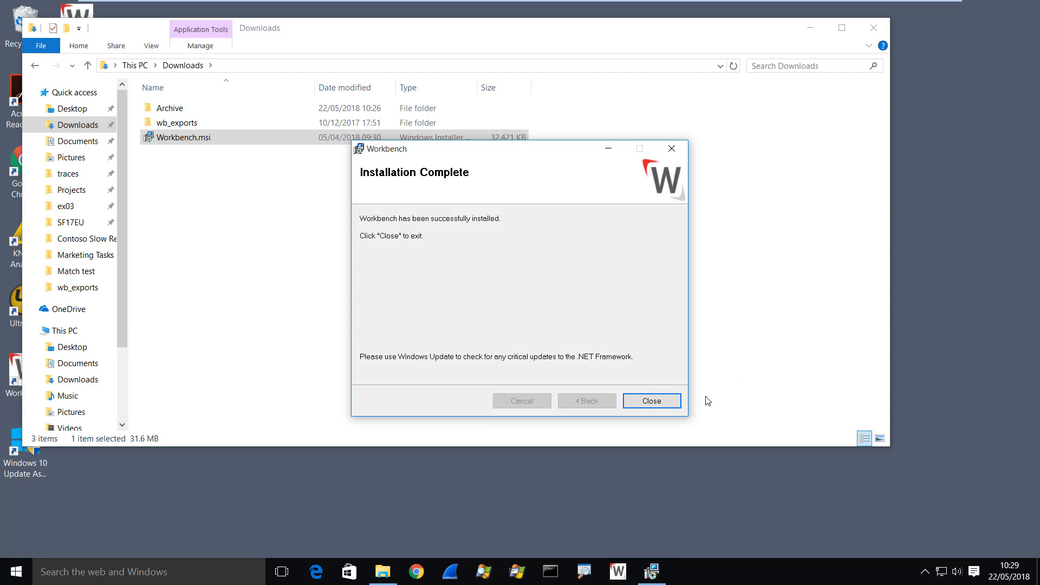
left_click(662, 402)
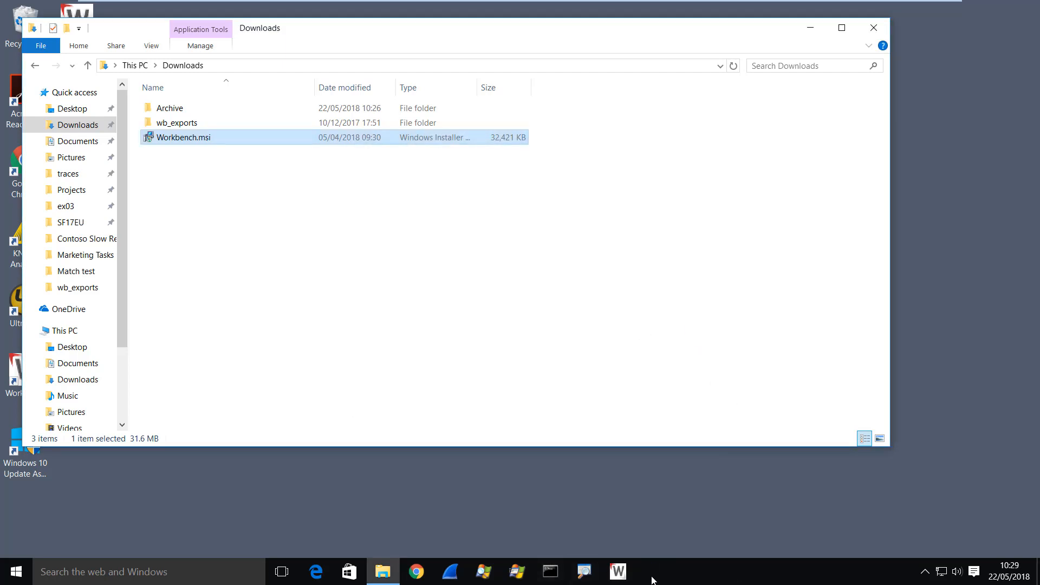
Launch Workbench and convert the existing v1 workspaces in the user's Documents folder to v2
left_click(618, 572)
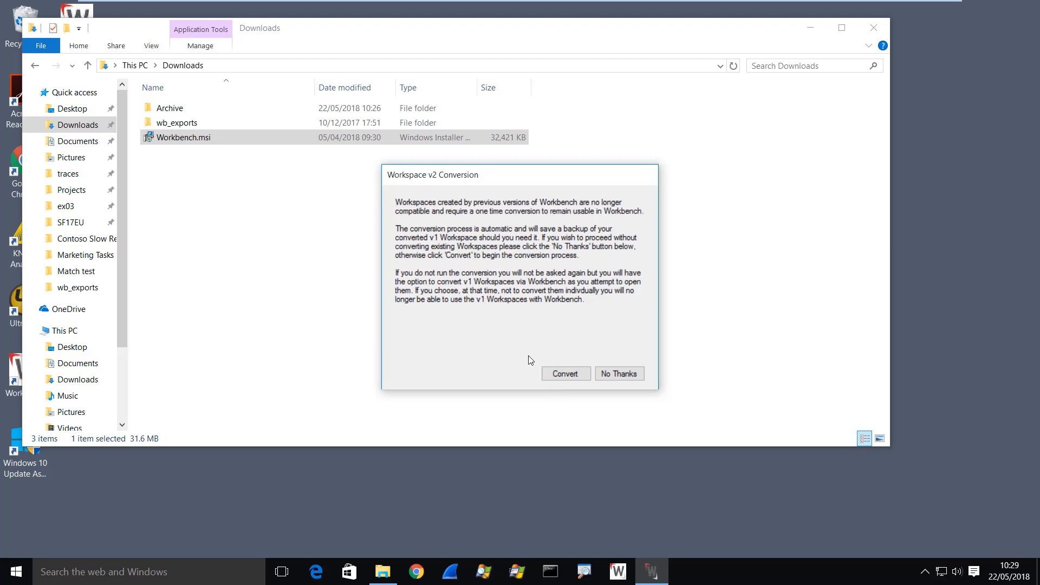
left_click(565, 374)
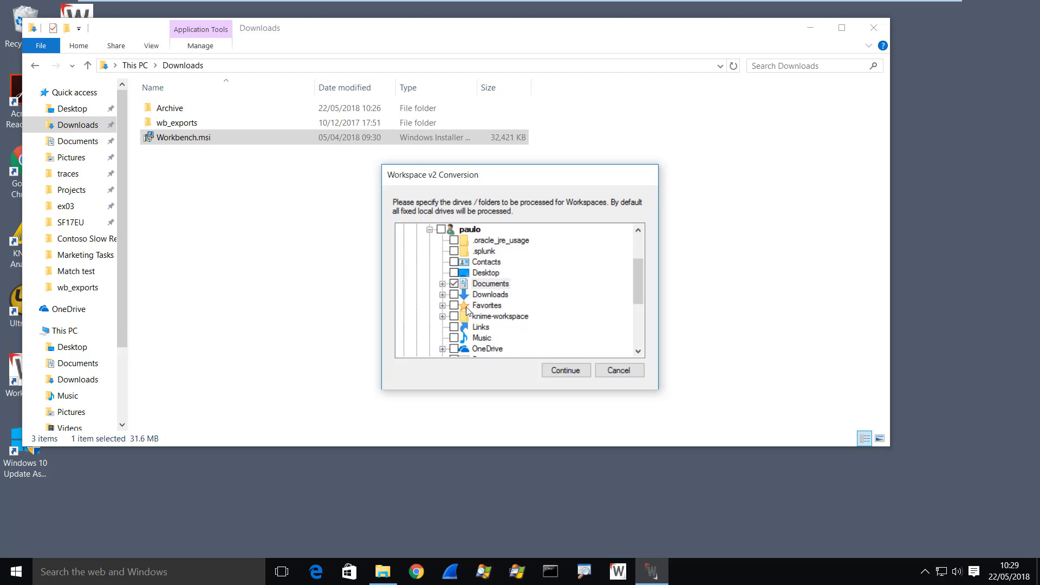
mouse_move(640, 299)
left_mouse_down()
mouse_move(639, 325)
mouse_move(634, 306)
left_mouse_up()
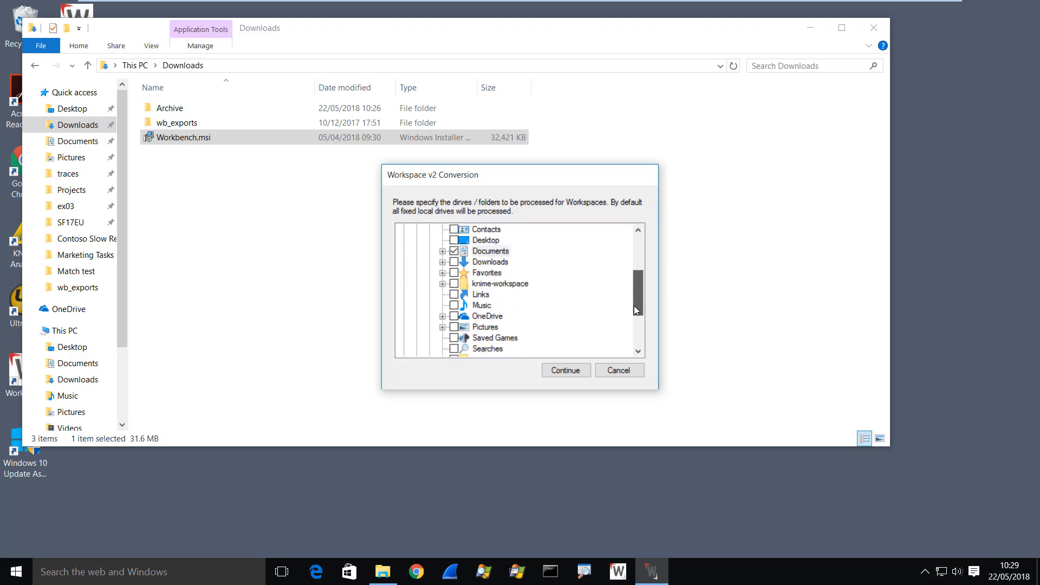
left_click(443, 251)
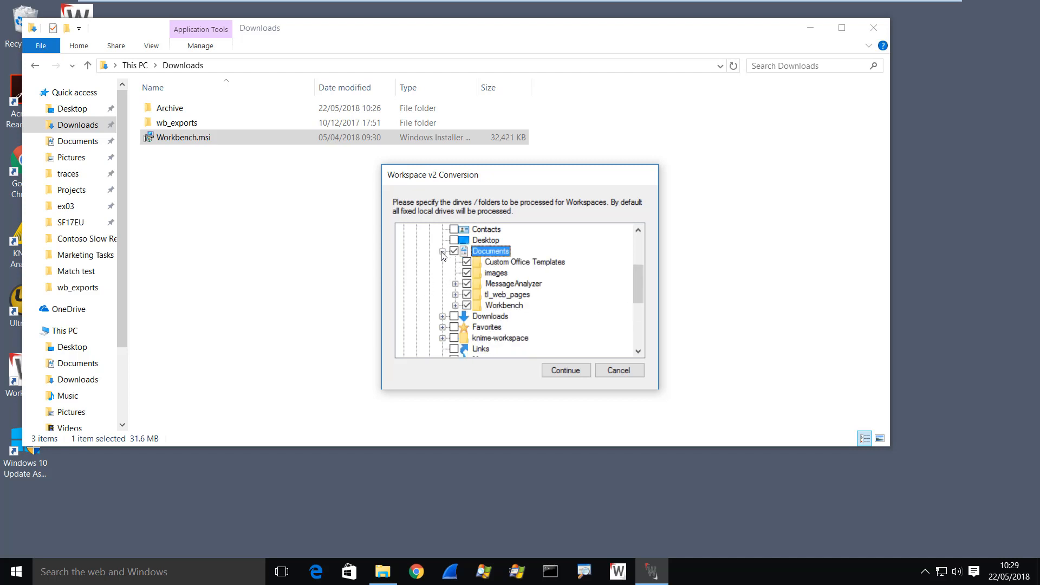
left_click(455, 306)
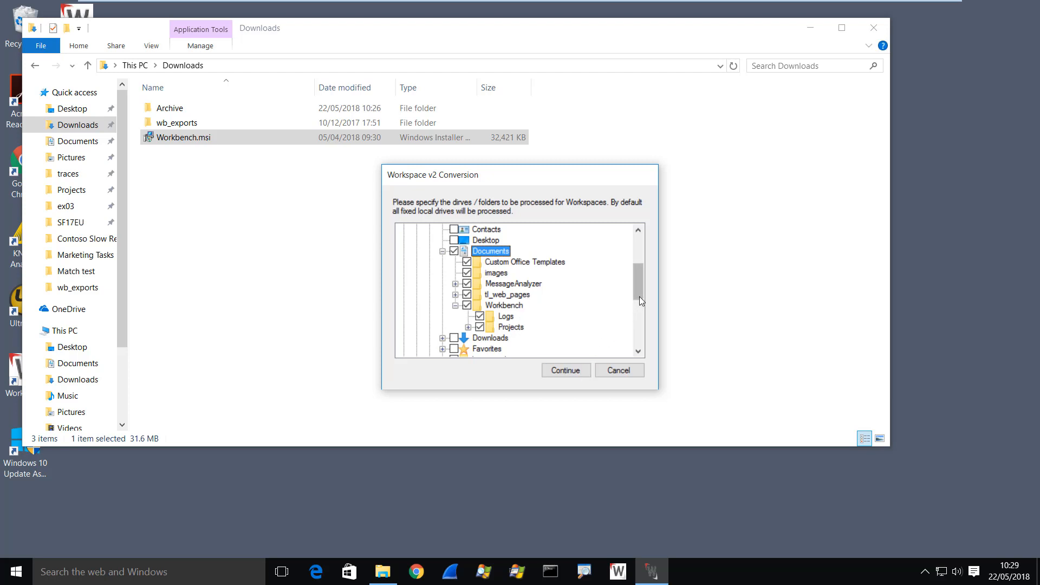
left_click_drag(639, 297, 638, 265)
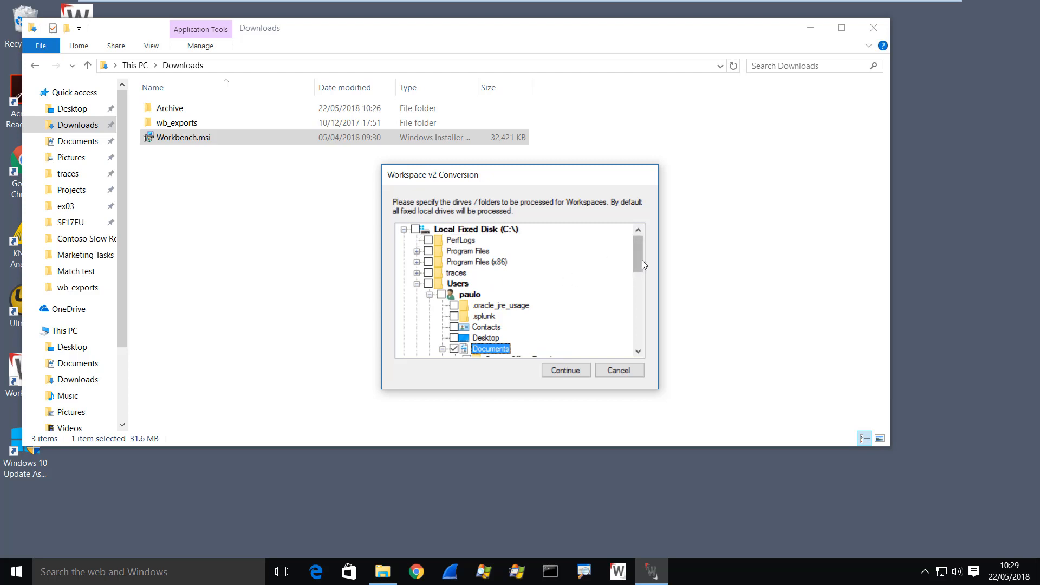
left_click_drag(636, 263, 639, 288)
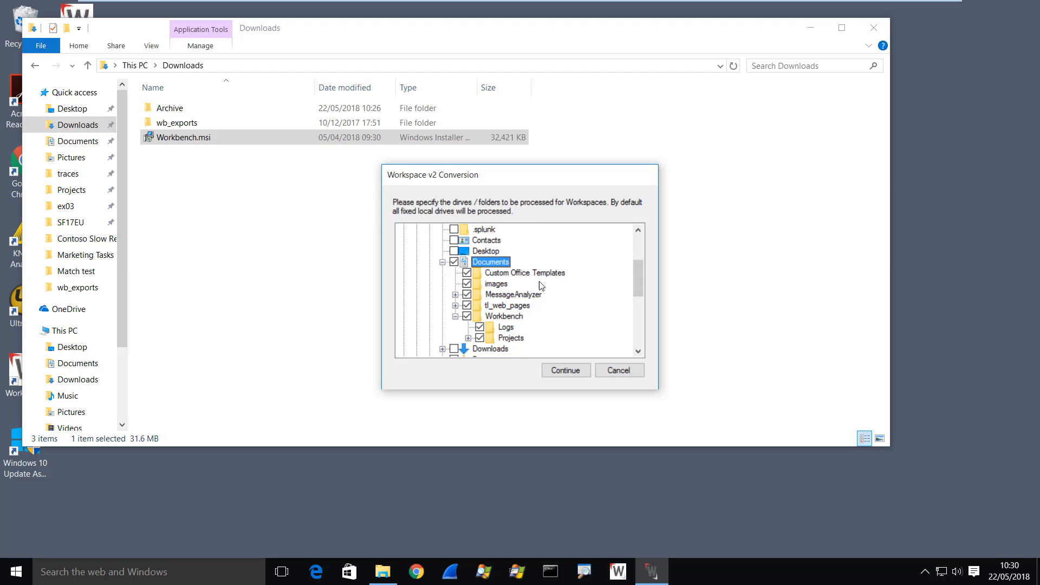
left_click(565, 370)
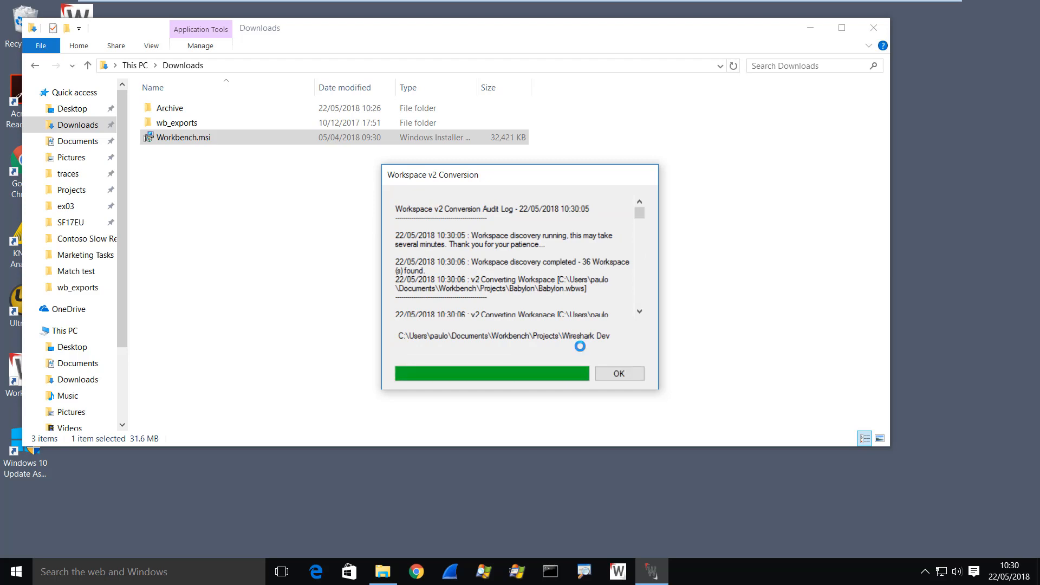
left_click(620, 375)
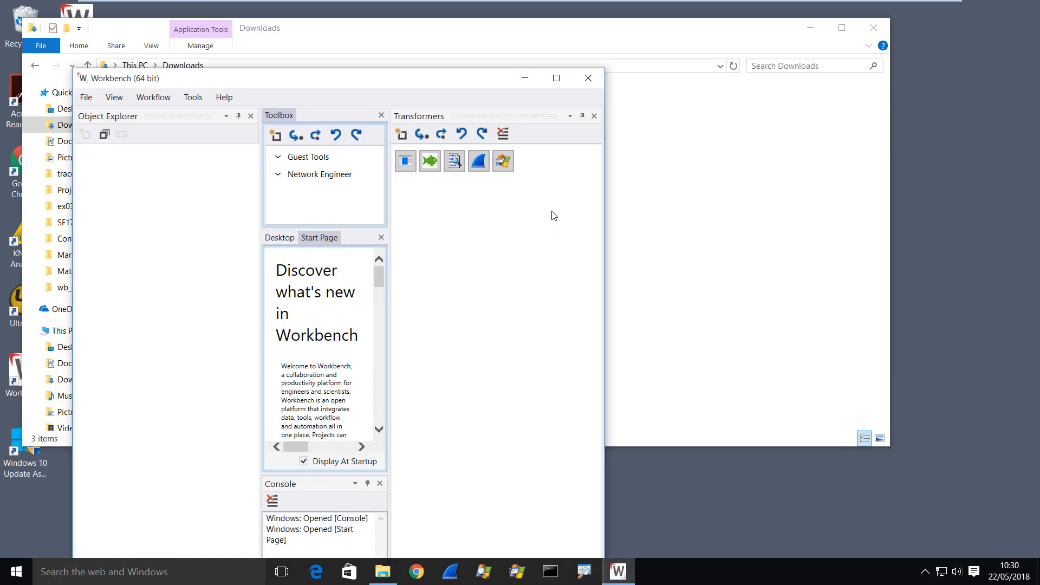
Give the Desktop and Workpad more room in a maximized window by closing the Start Page and shrinking the Console
left_click(556, 81)
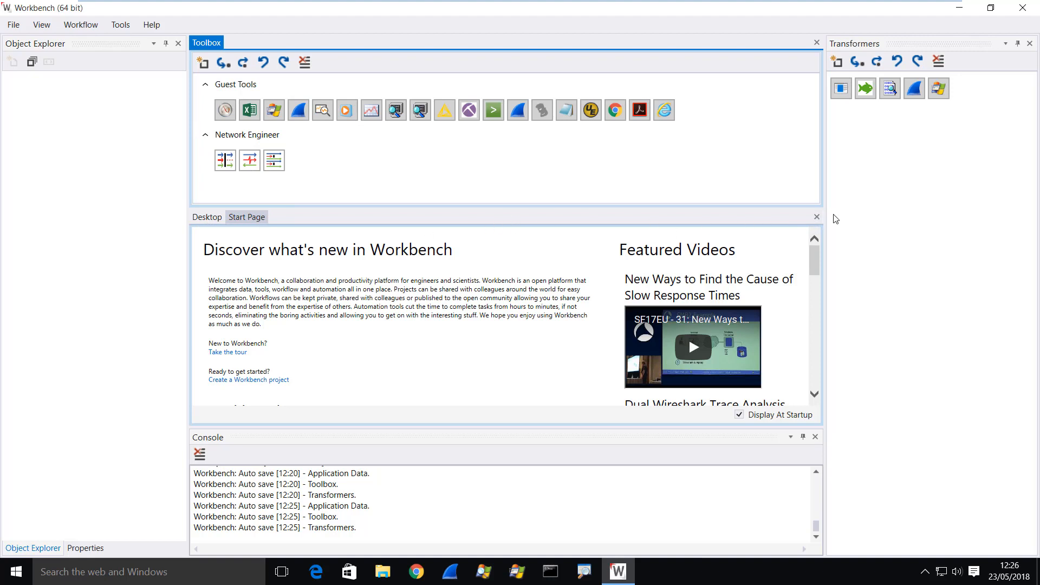
left_click(817, 217)
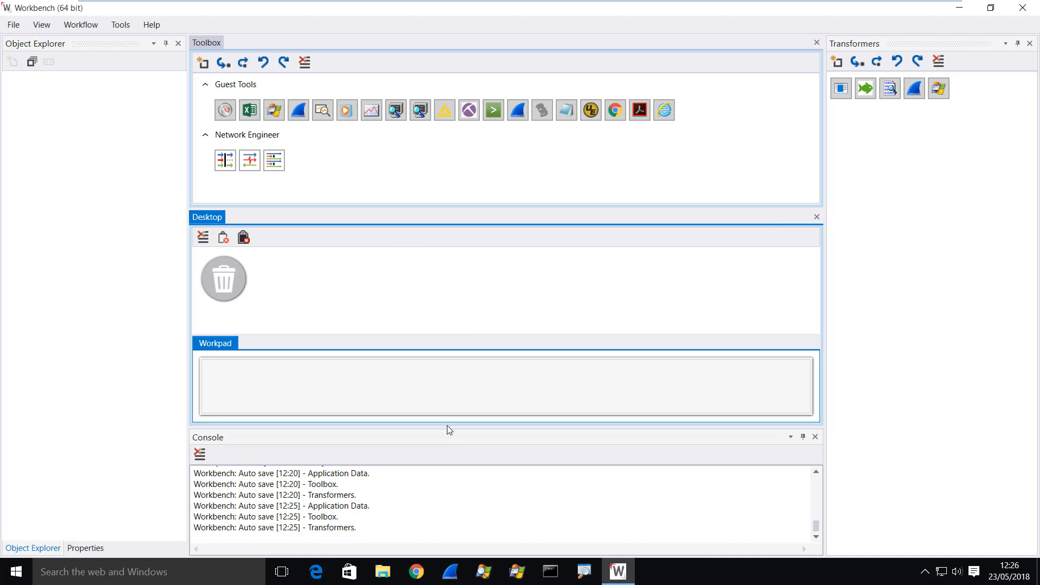
left_click_drag(448, 428, 447, 487)
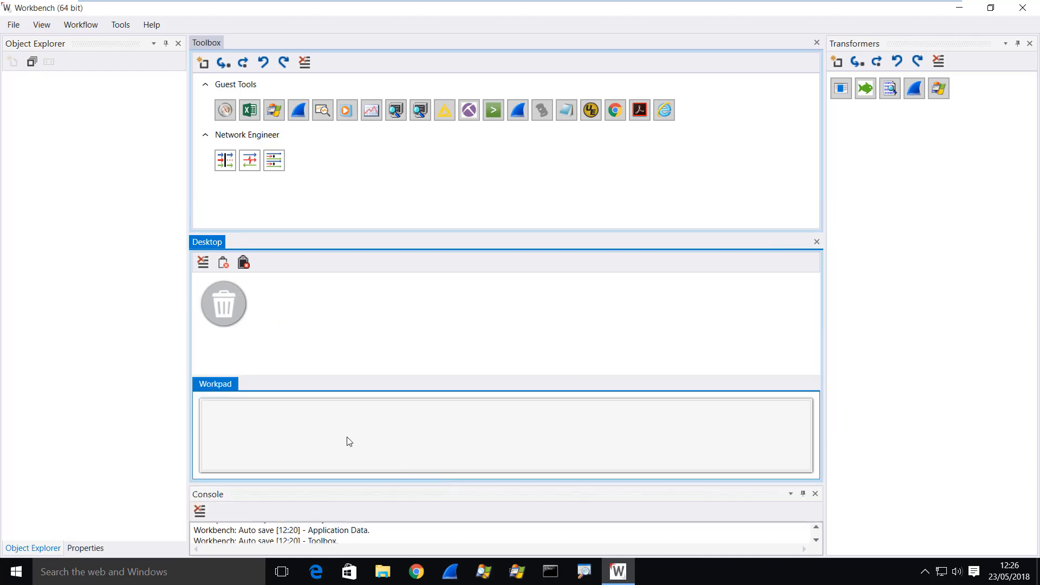
Open the workspace file Sharkfest 17 EU.wbws from the Sharkfest 17 EU project folder
left_click(14, 25)
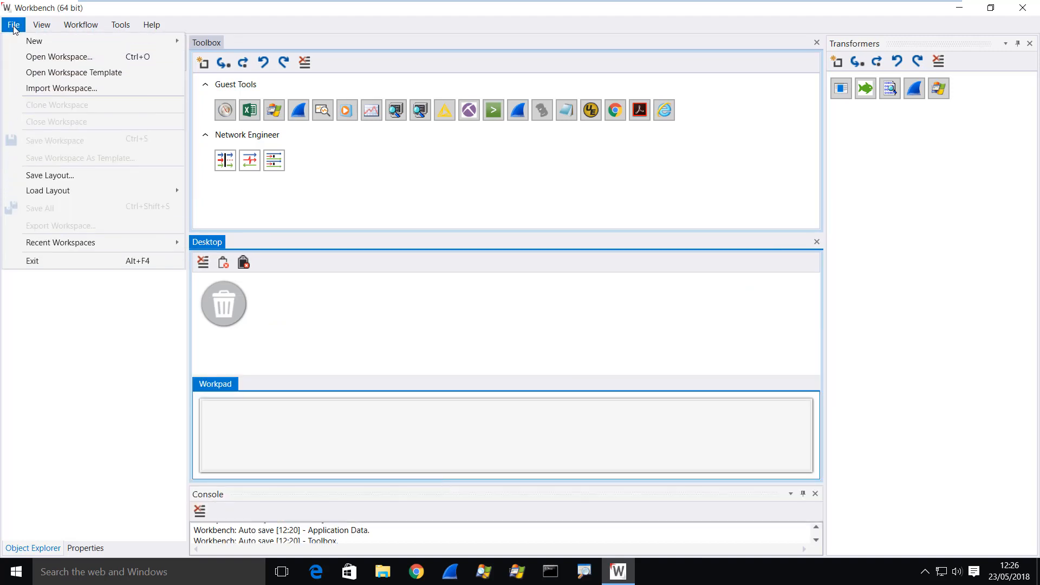
left_click(41, 58)
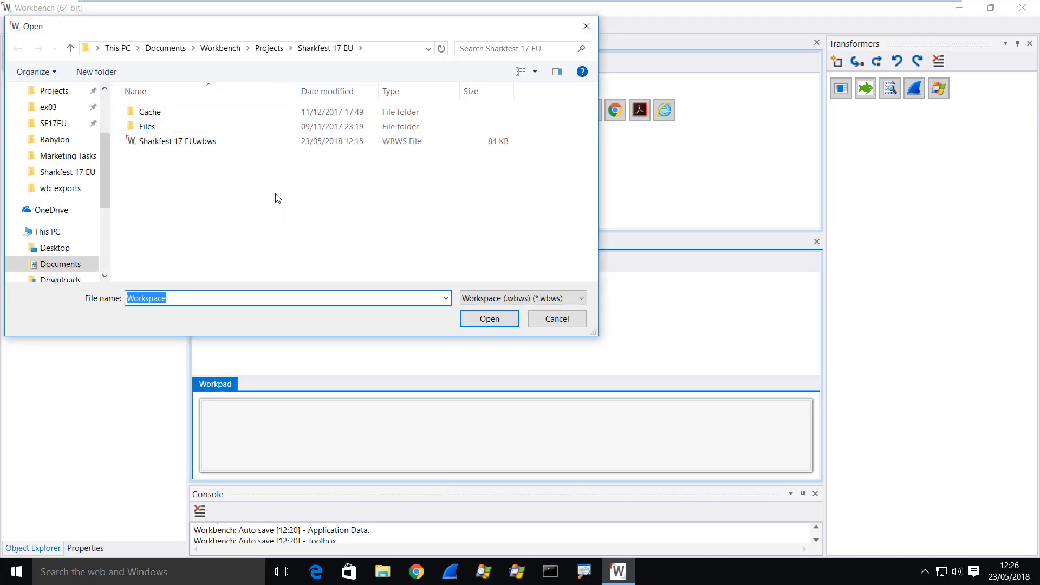
left_click(177, 145)
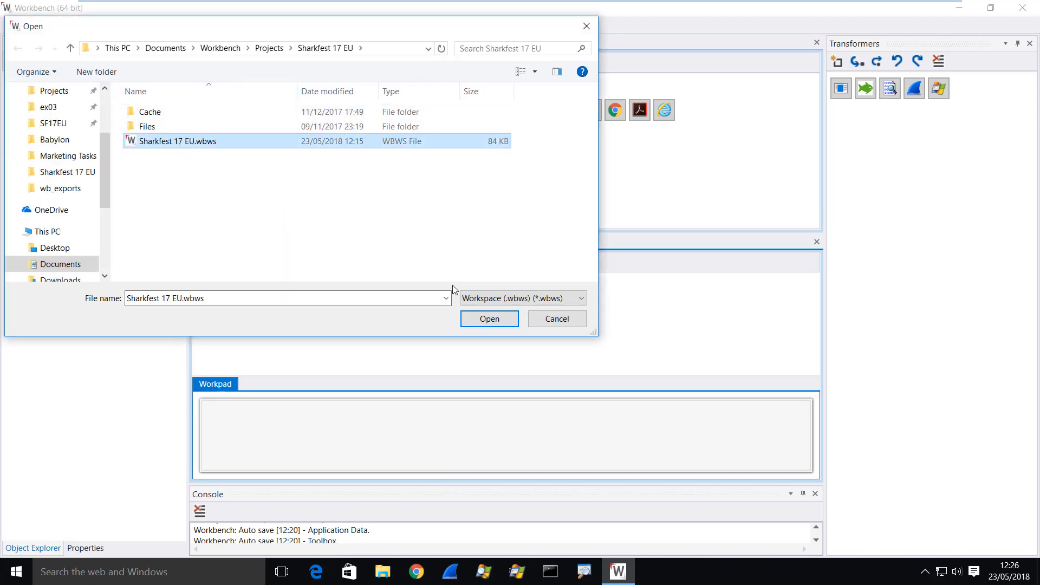
left_click(490, 320)
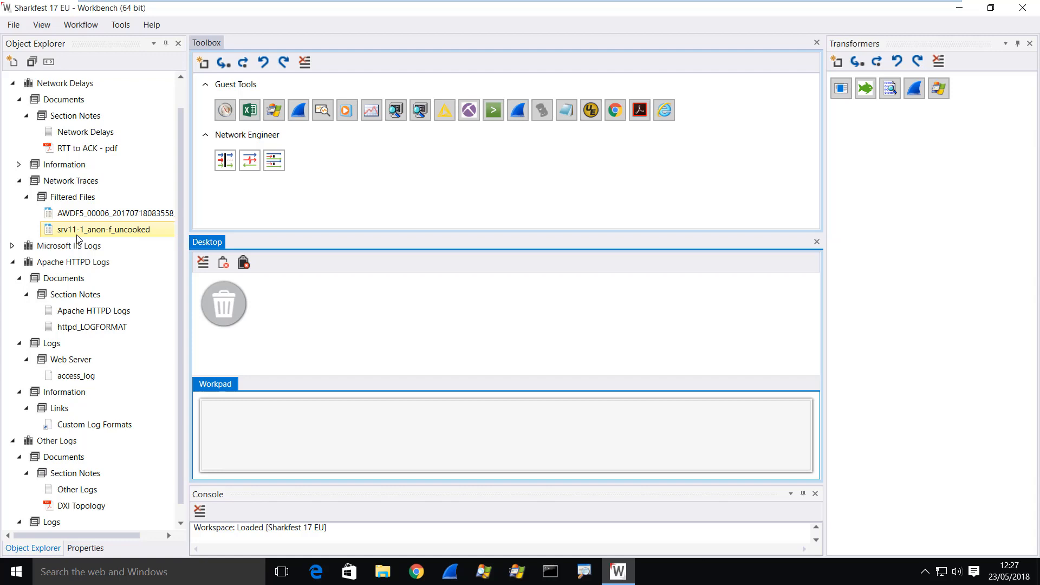
Move the AWDF5_00006 trace to the Apache HTTPD Logs Section Notes, on to Microsoft IIS Logs, and back to Filtered Files under Network Delays
left_click(48, 217)
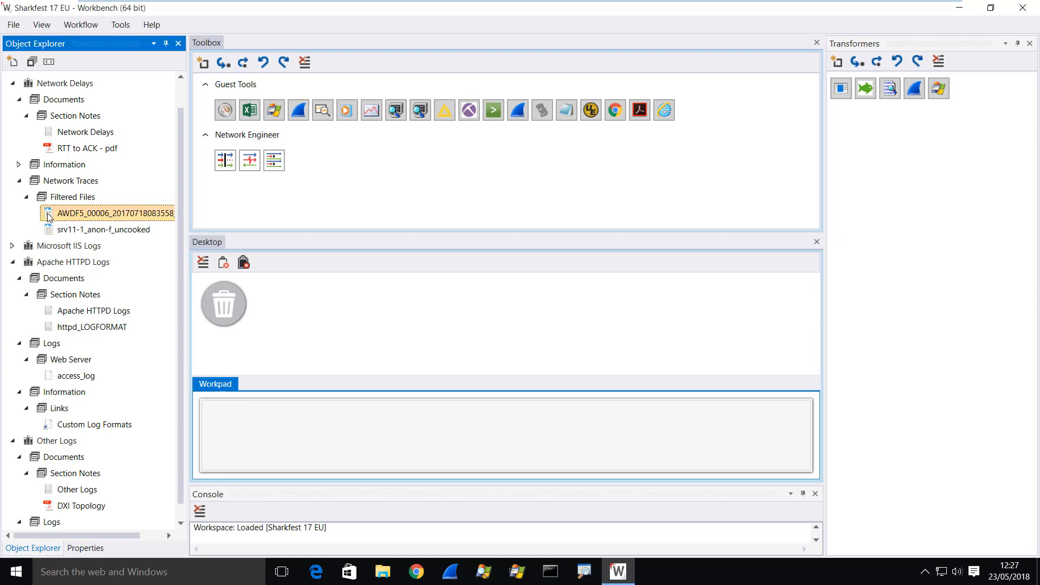
left_click_drag(48, 216, 109, 320)
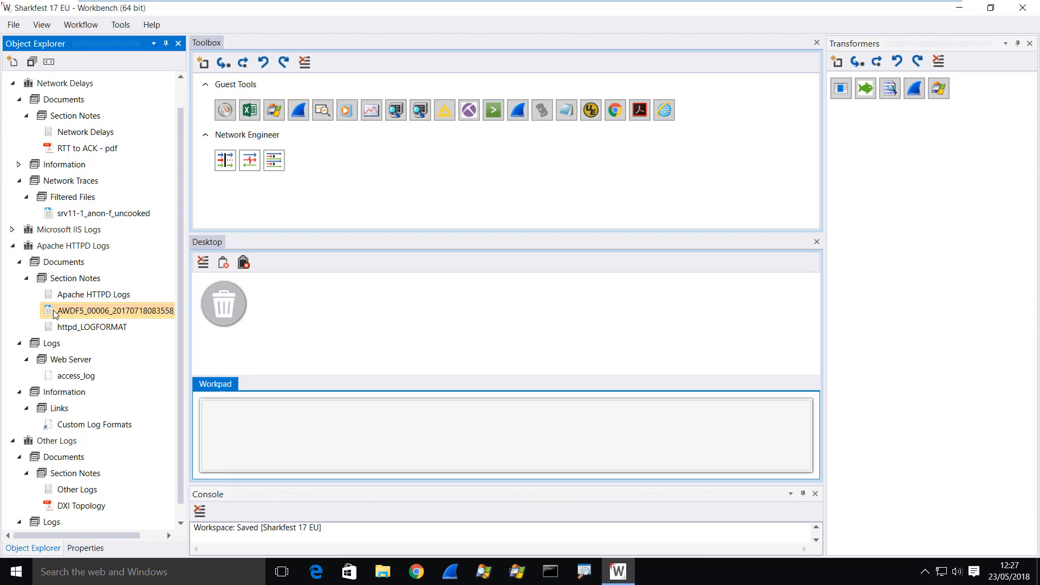
left_click_drag(50, 314, 97, 232)
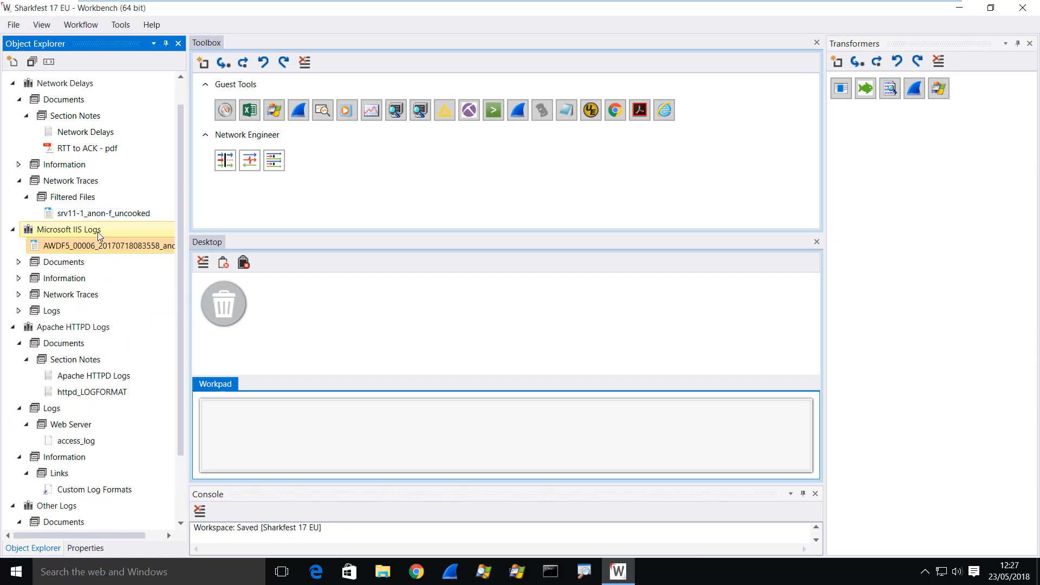
left_click_drag(36, 250, 72, 219)
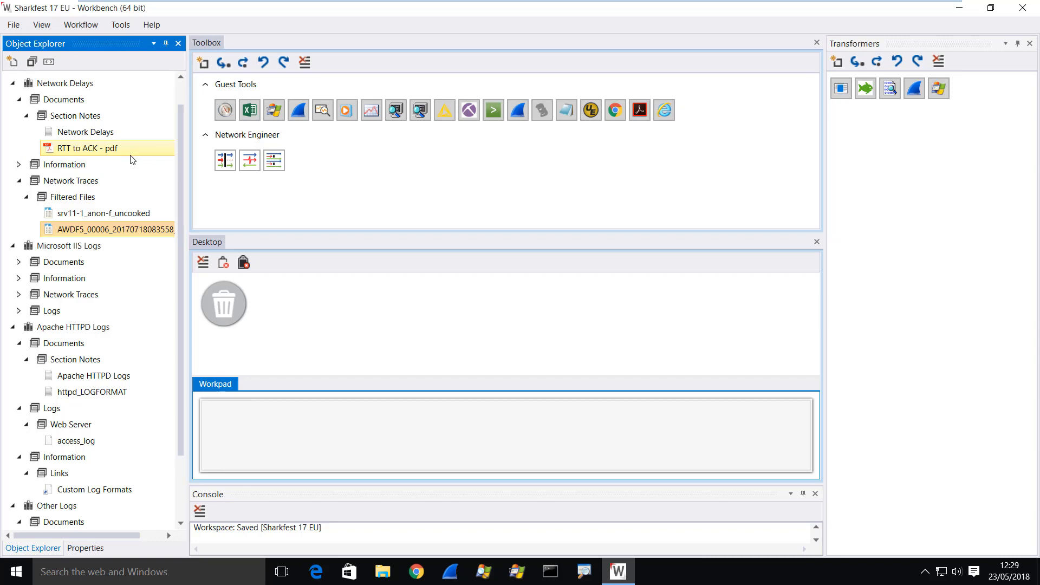
Examine the workspace's documents, traces and logs, expanding Logs and Network Traces under Microsoft IIS Logs down to their Exchange Server files
left_click(54, 154)
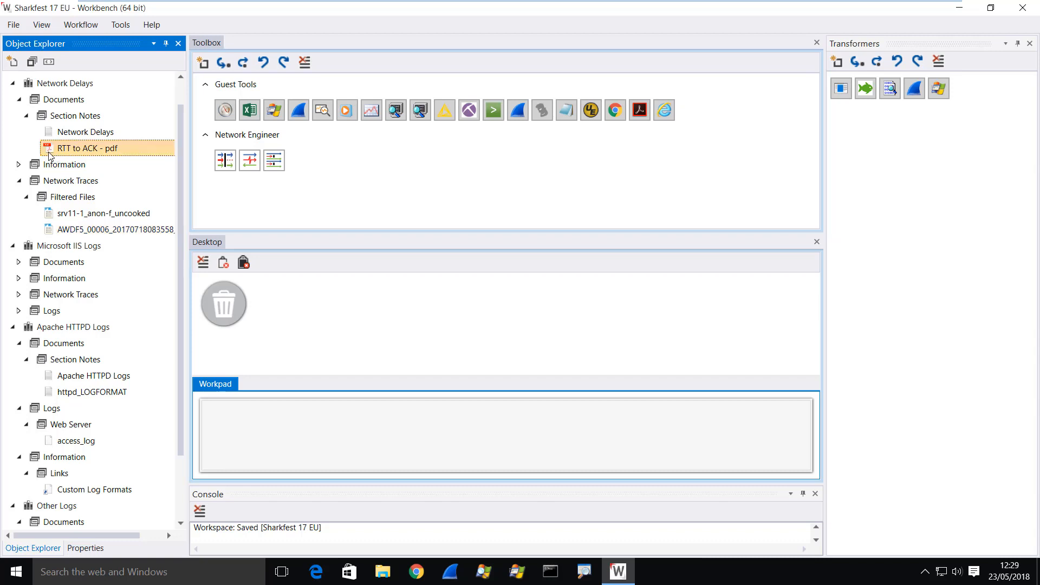
left_click(52, 216)
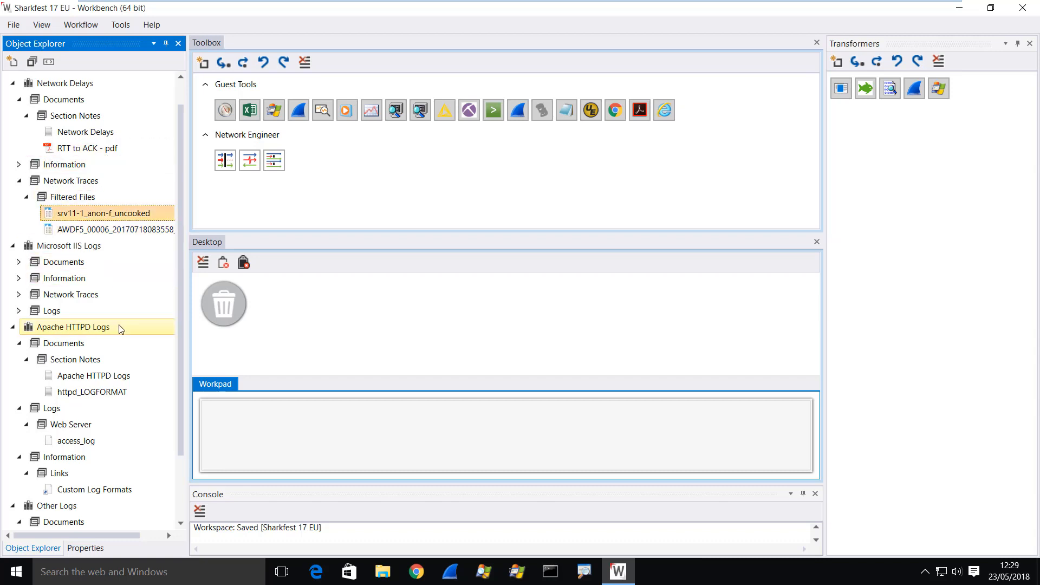
left_click(20, 312)
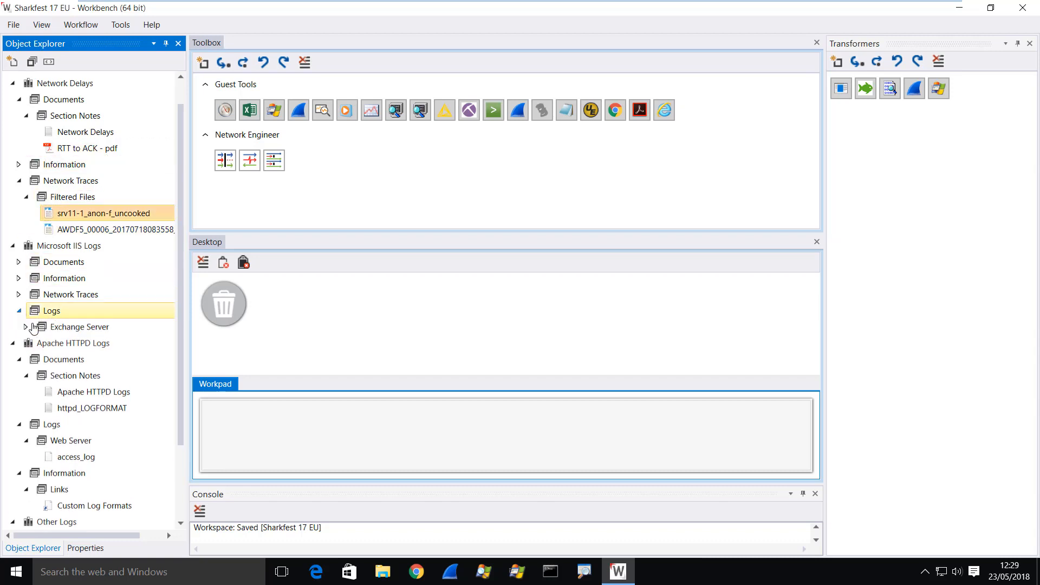
left_click(30, 328)
left_click(26, 327)
left_click(43, 346)
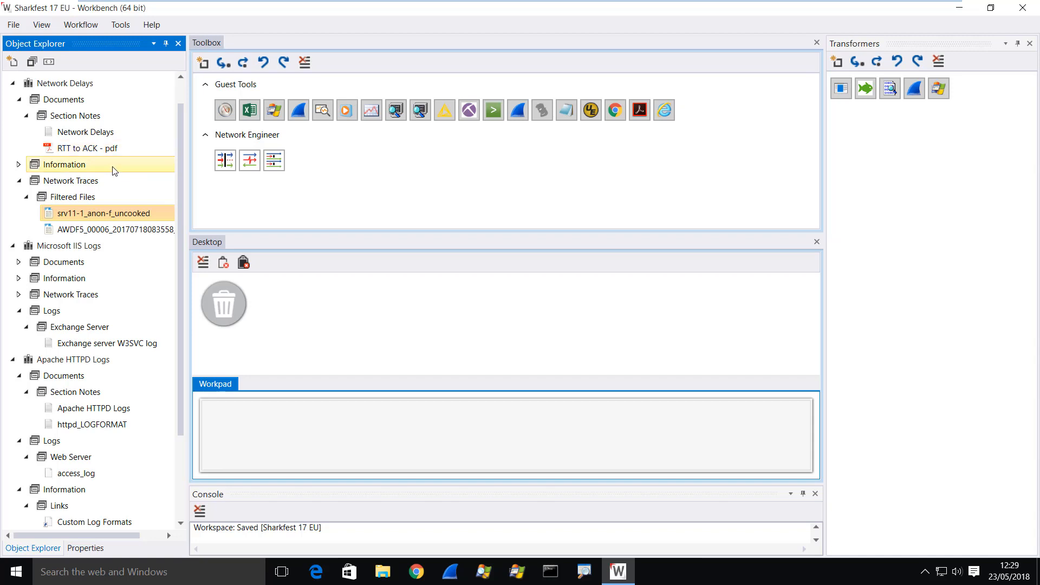
left_click(18, 294)
scroll(18, 294, "up", 1)
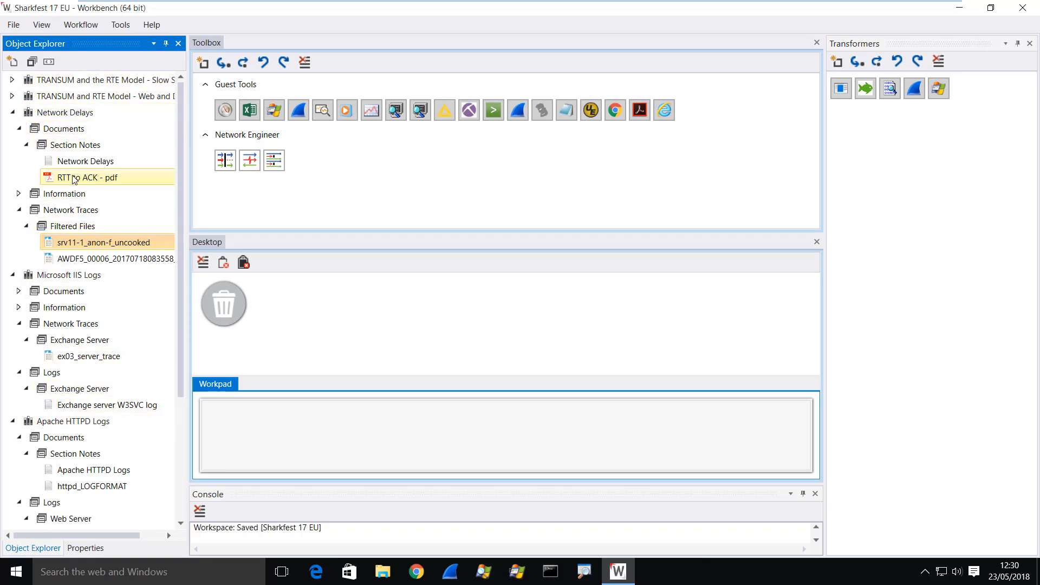
Close the Sharkfest 17 EU workspace
left_click(14, 27)
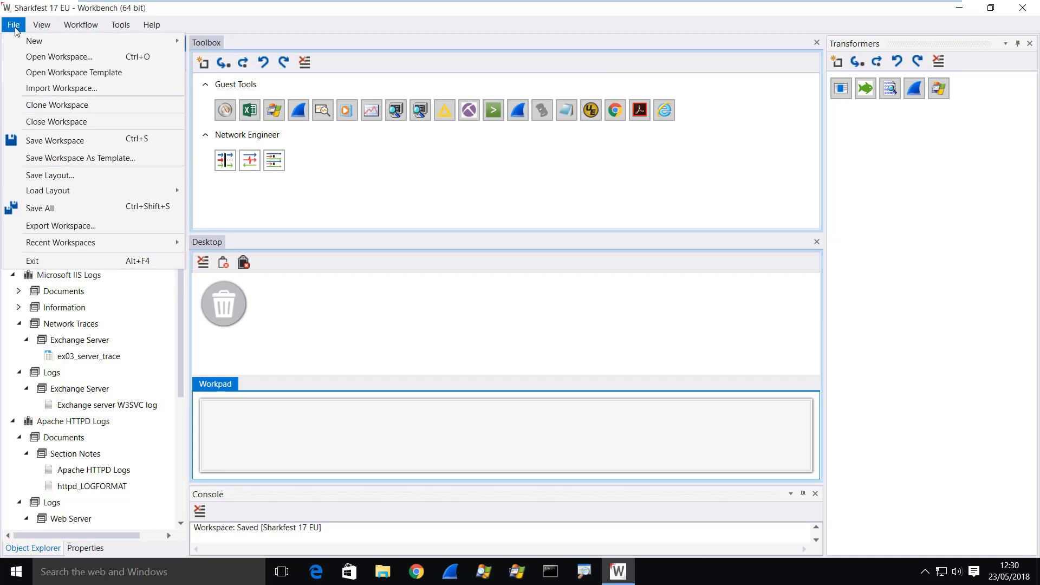
left_click(47, 122)
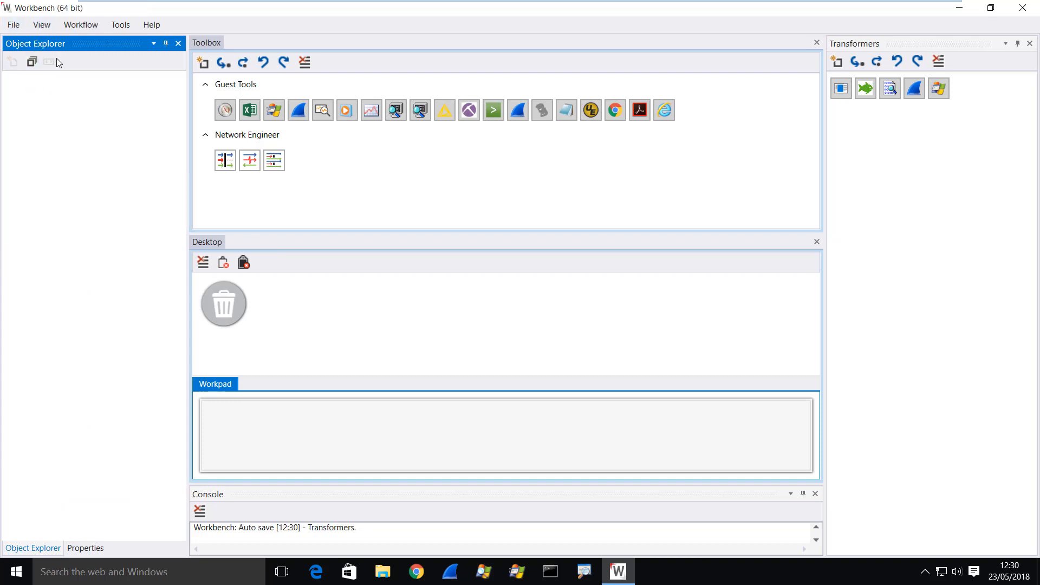
Create a new workspace named Test Project in the default Projects location, with its own folder
left_click(13, 25)
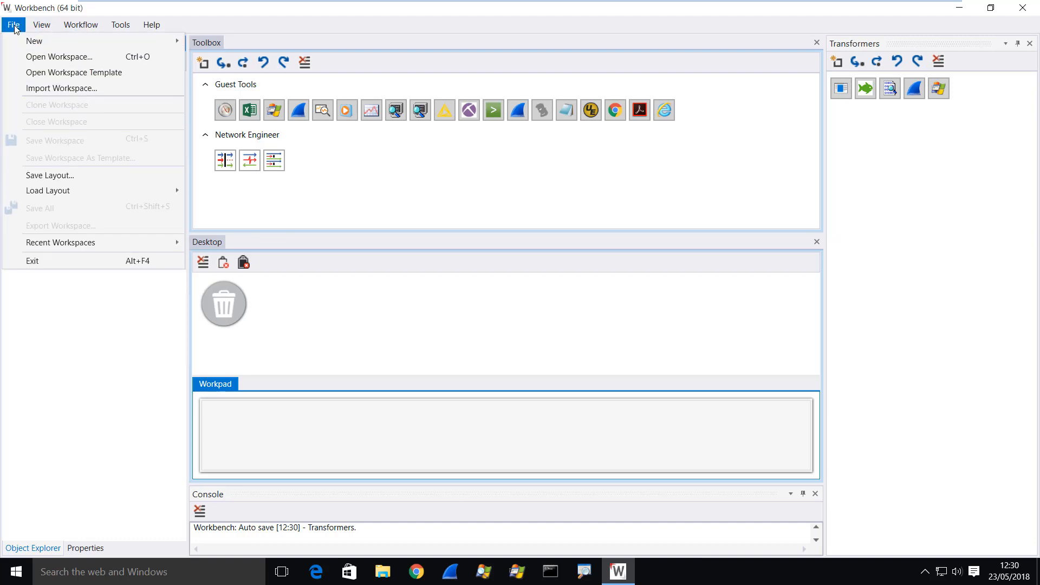
mouse_move(32, 41)
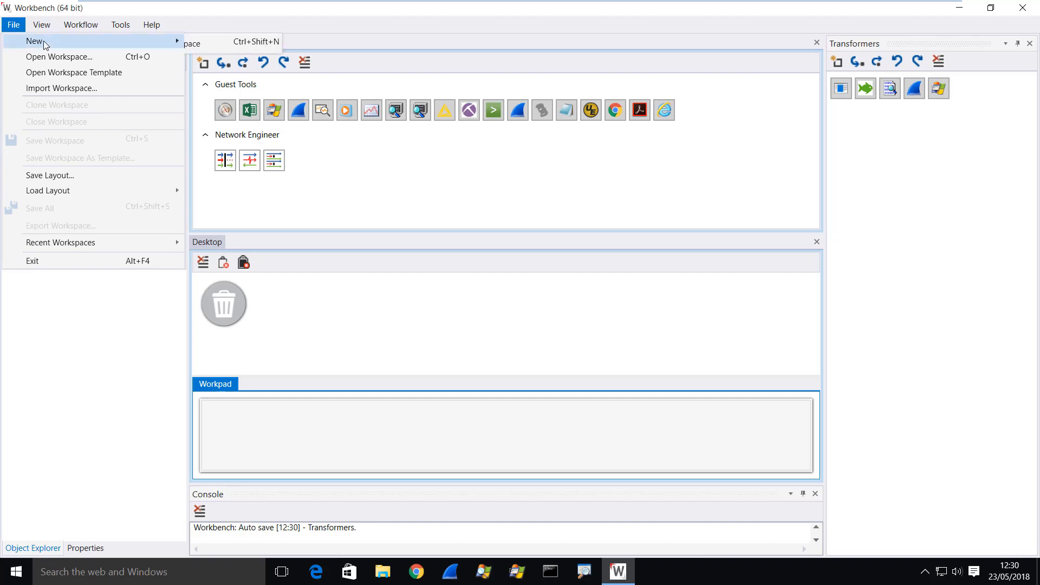
left_click(219, 43)
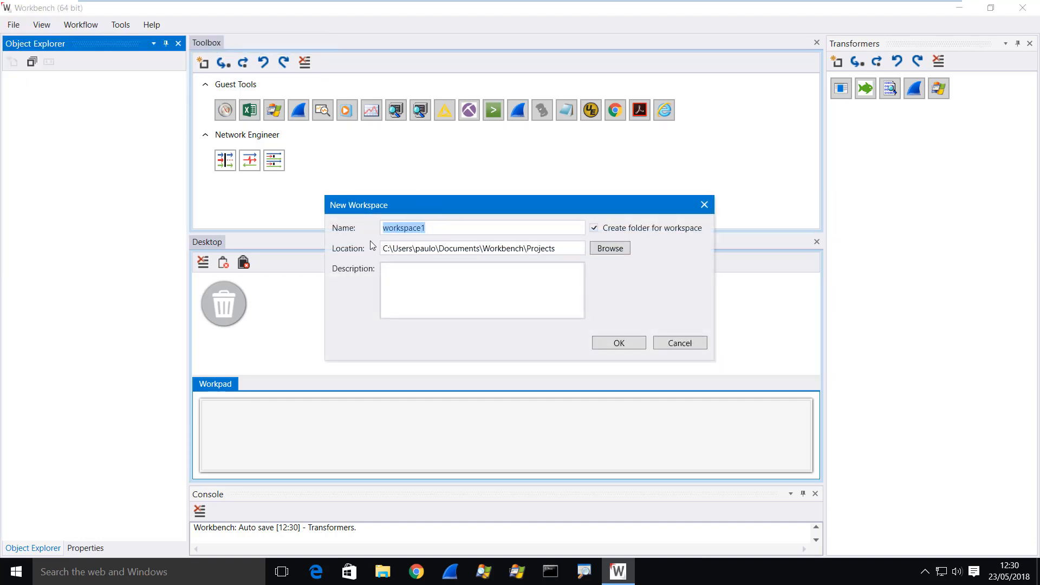
type("Test Project")
left_click(618, 342)
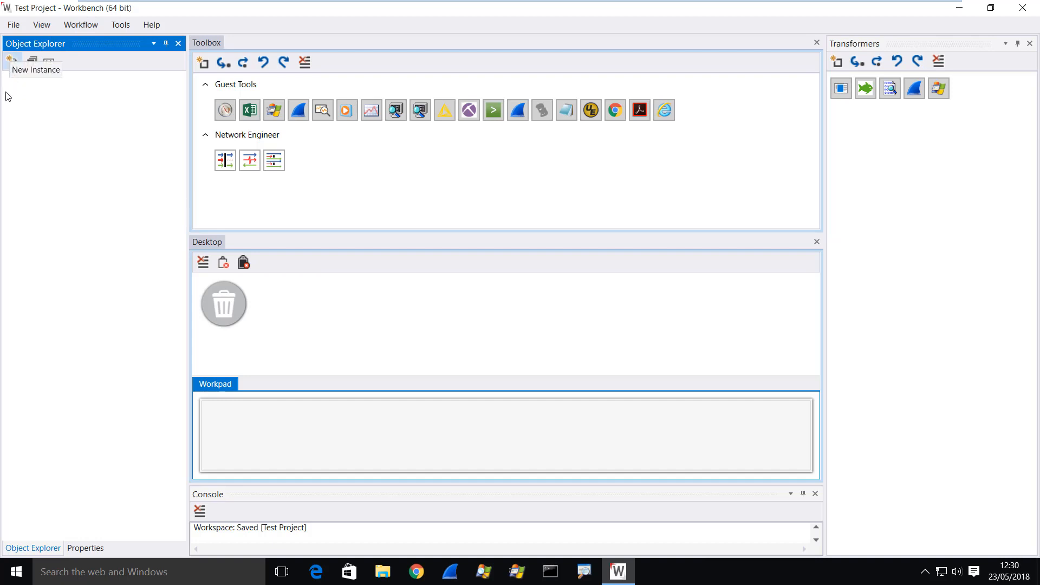
Add a new instance to the workspace and name it "Problem that occured at 13:20"
left_click(12, 63)
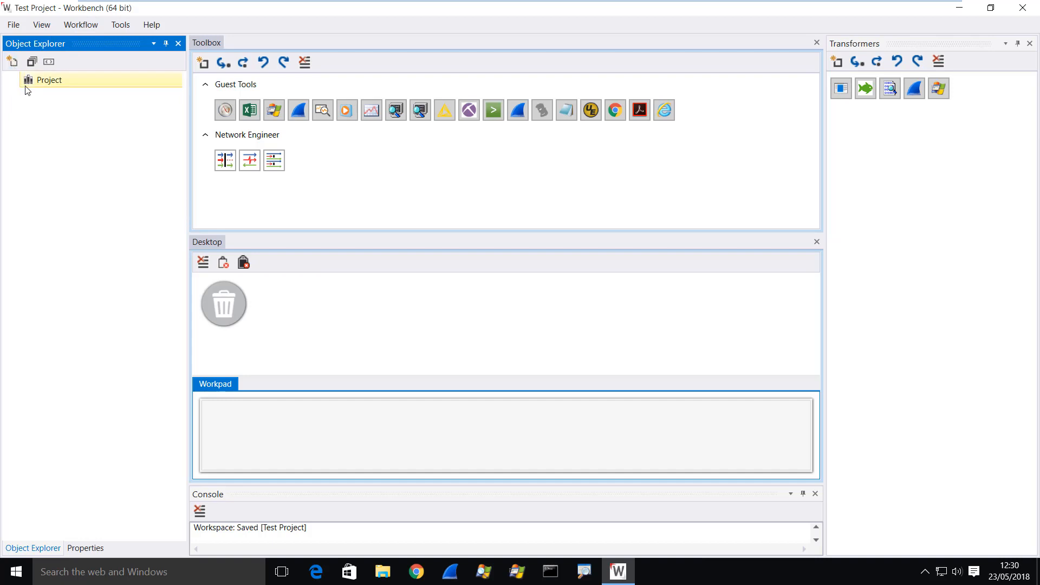
left_click(54, 83)
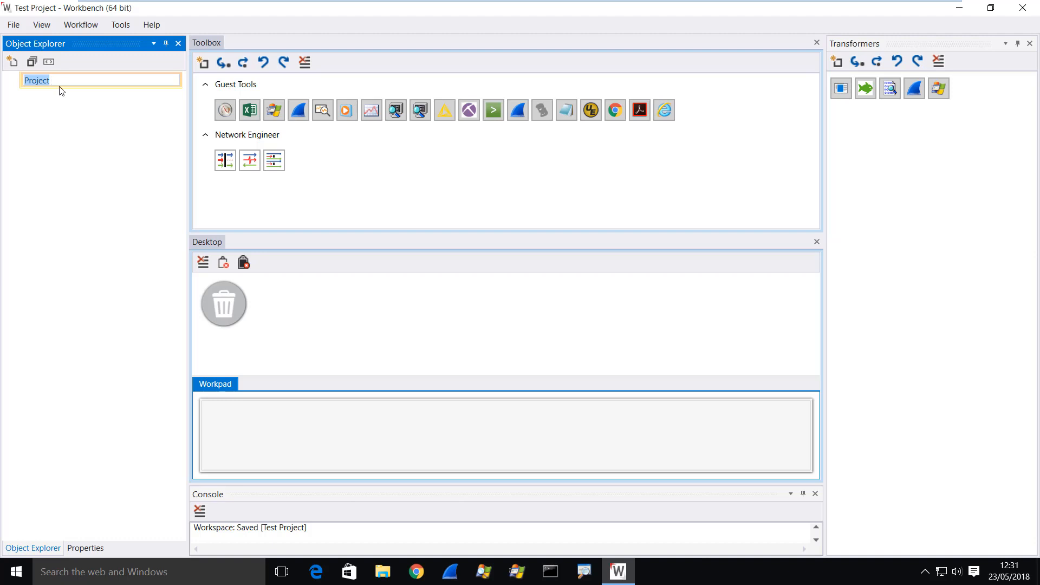
type("Problem that occured at 13:20")
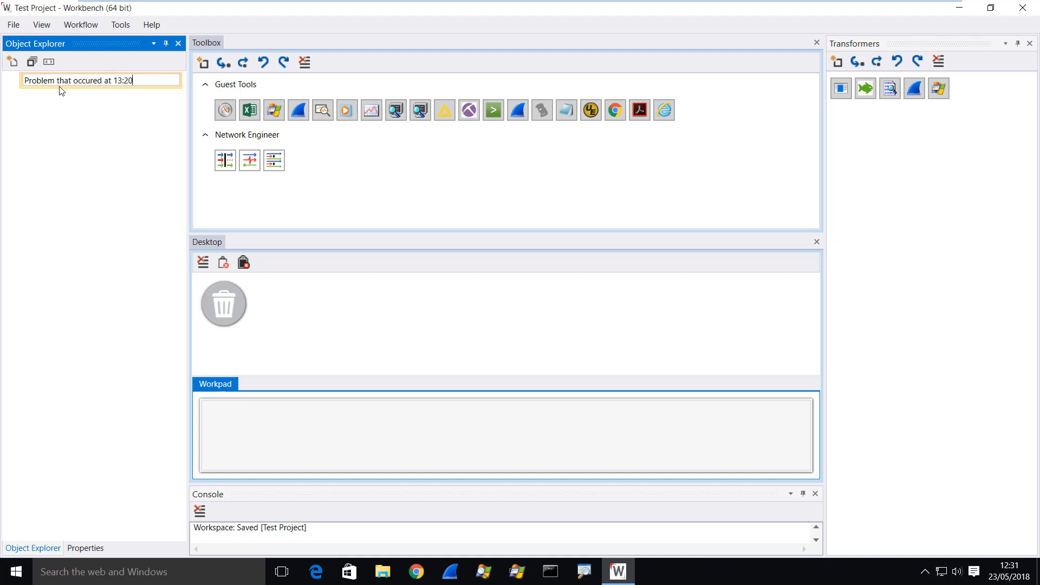
key("Return")
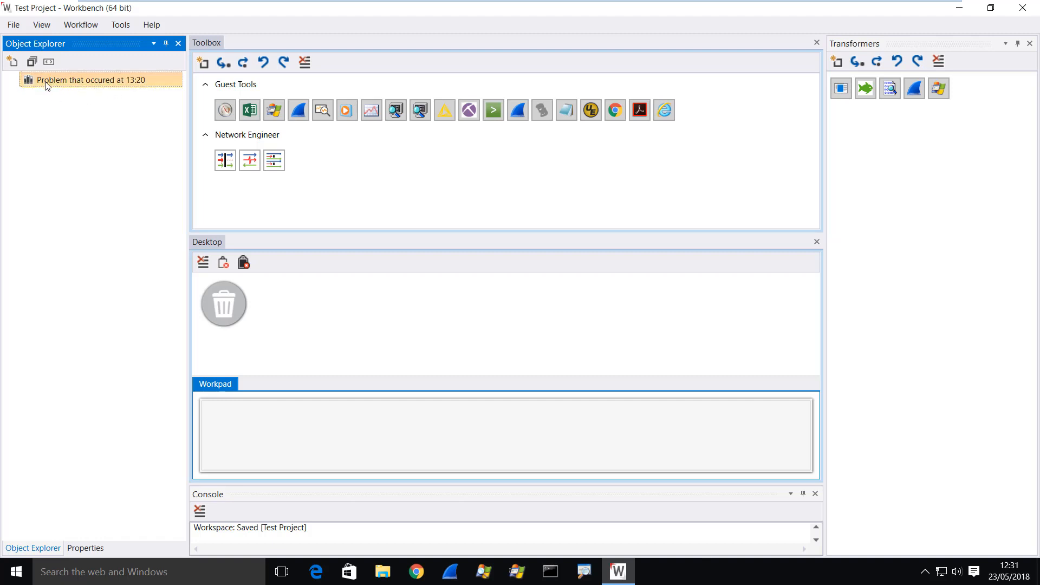
Add a group under the "Problem that occured at 13:20" instance and nest a second group inside it
right_click(44, 82)
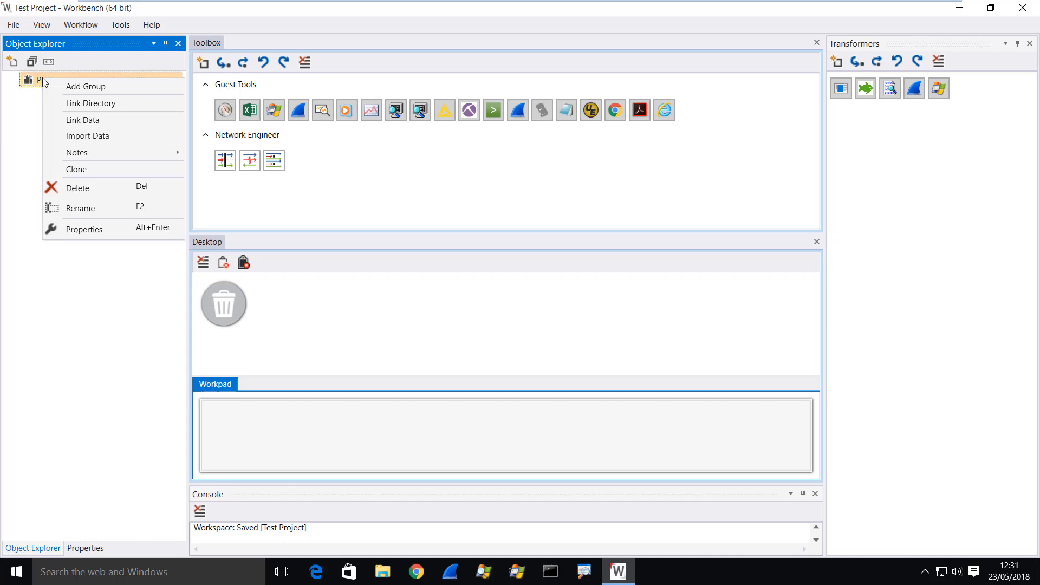
left_click(74, 88)
left_click(74, 102)
right_click(77, 105)
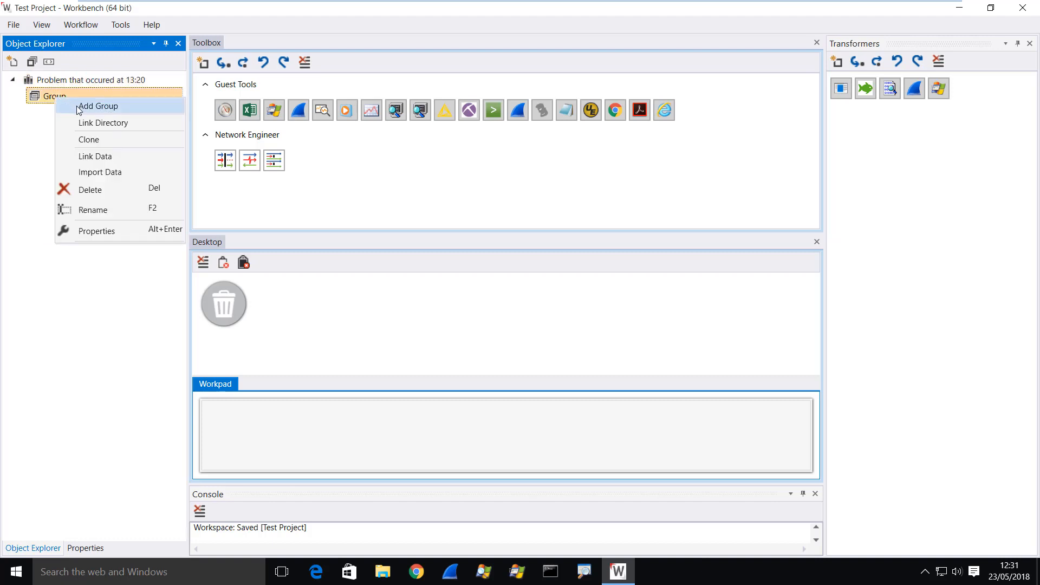
left_click(82, 106)
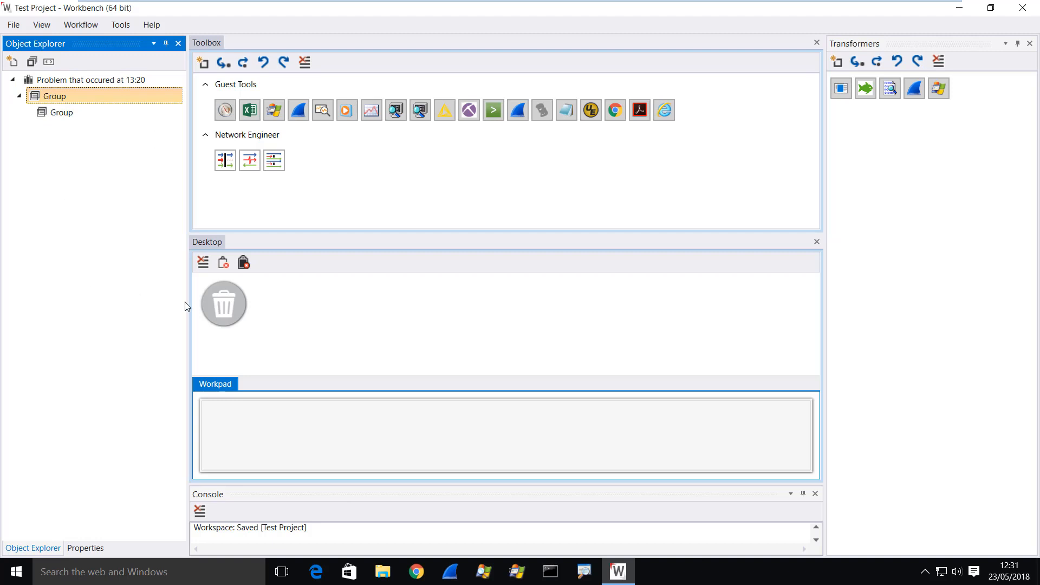
Add TRANSUM_smb_bug.pcapng from the C: drive's traces folder to the upper group using File Explorer, and save the workspace
left_click(384, 578)
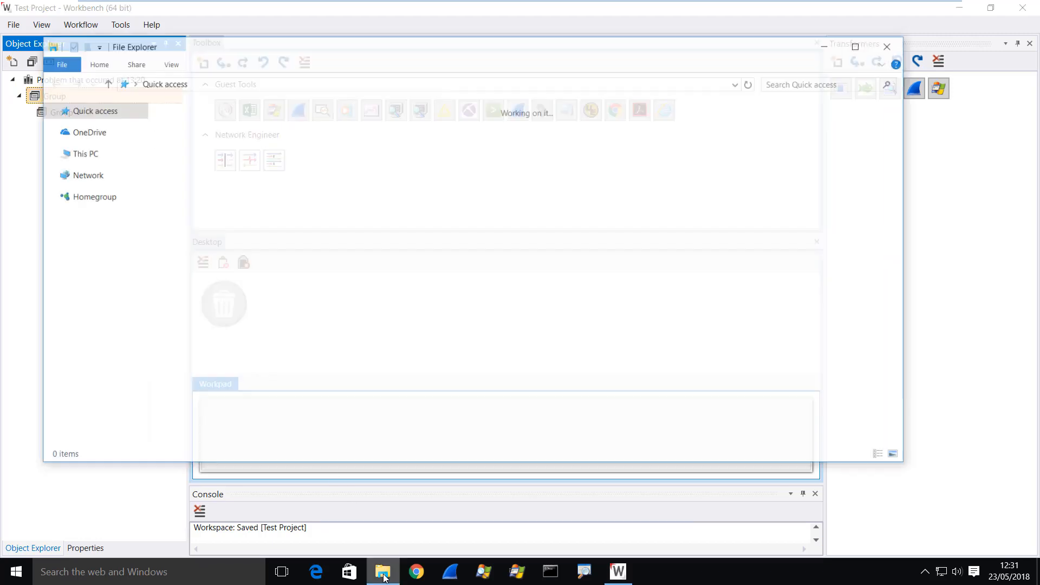
left_click(86, 192)
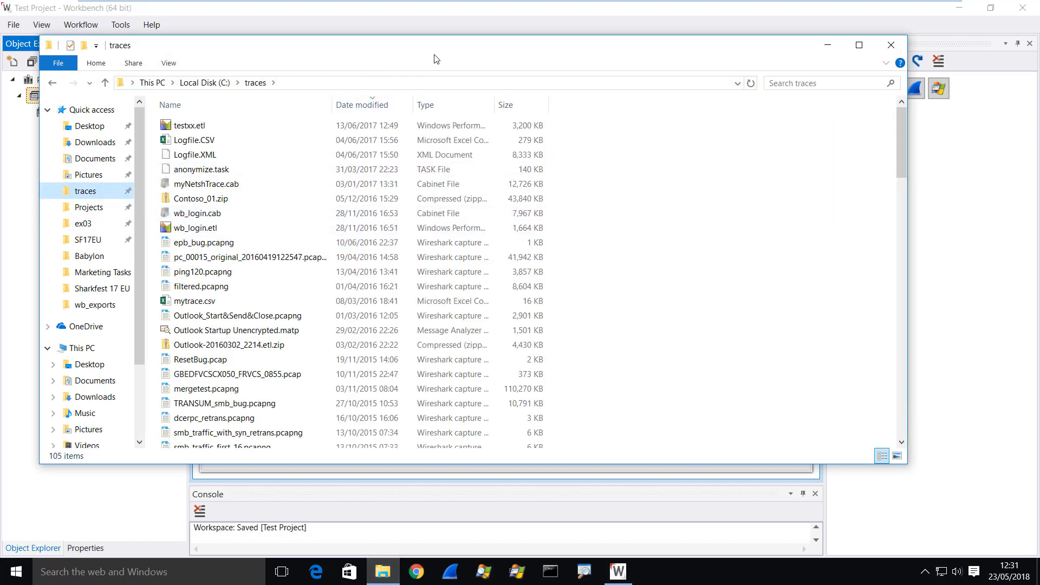
left_click_drag(442, 55, 640, 73)
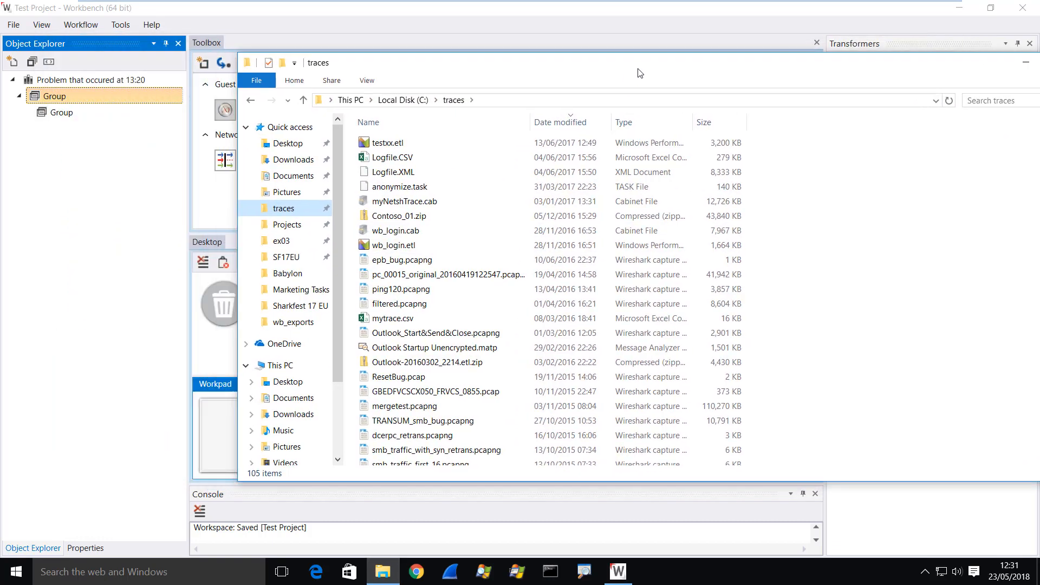
left_click(365, 422)
left_click_drag(364, 425, 74, 108)
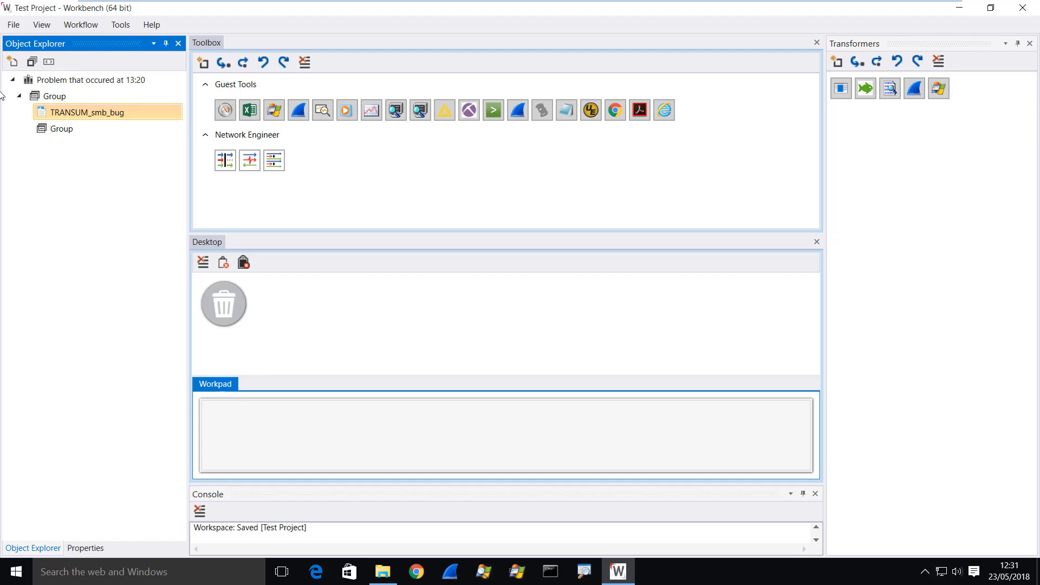
left_click(13, 25)
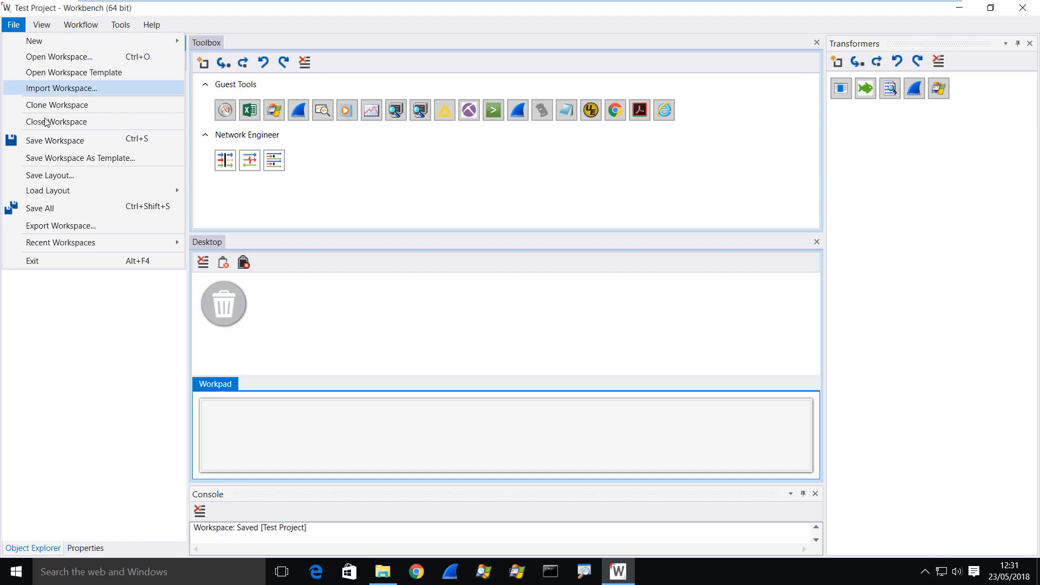
left_click(47, 141)
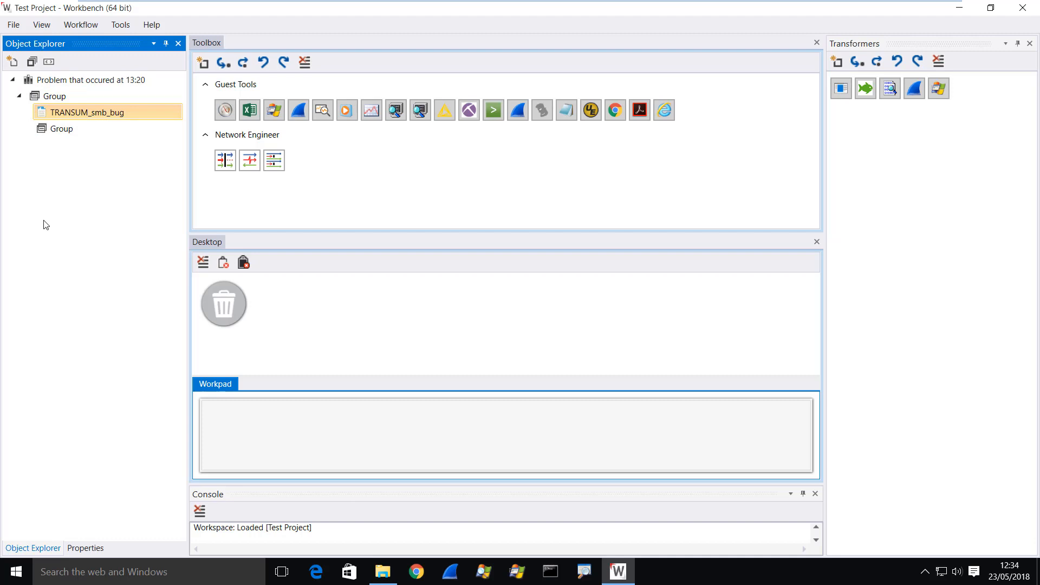
left_click(13, 27)
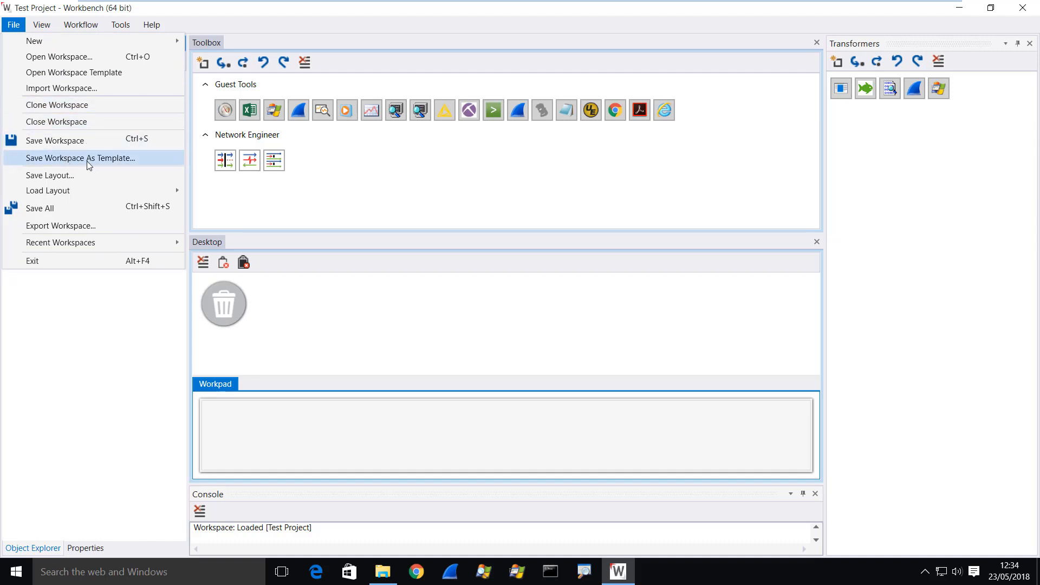
left_click(118, 419)
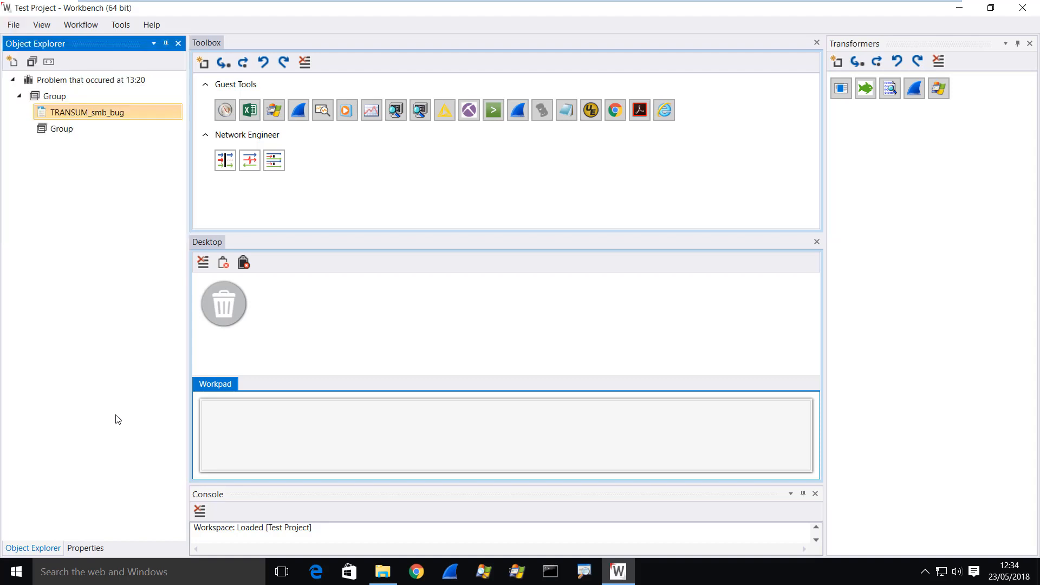